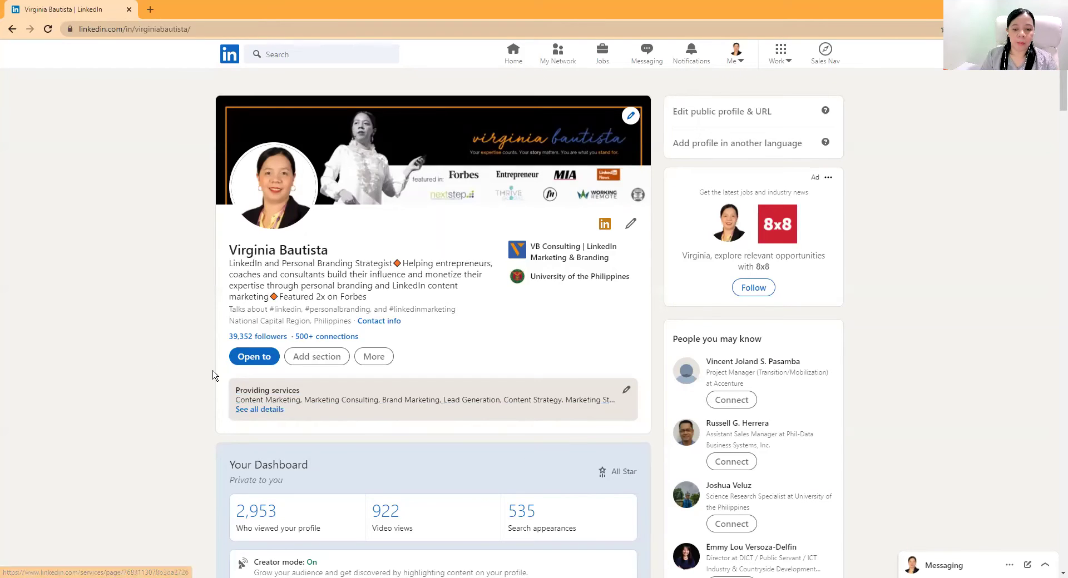
- Glance at the profile's Open to options, then go to the Providing services page
left_click(263, 358)
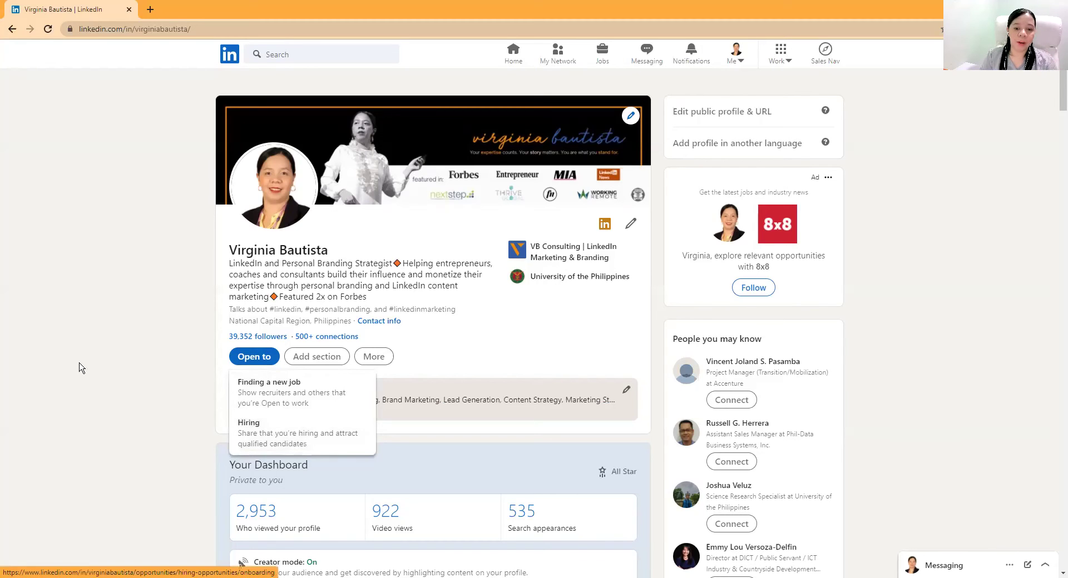
left_click(109, 361)
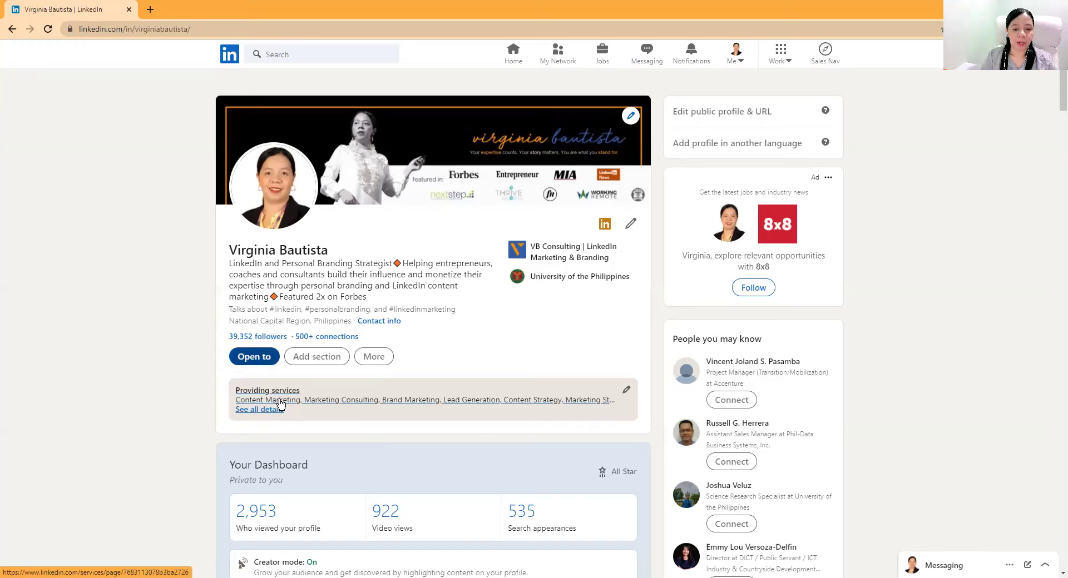
left_click(279, 404)
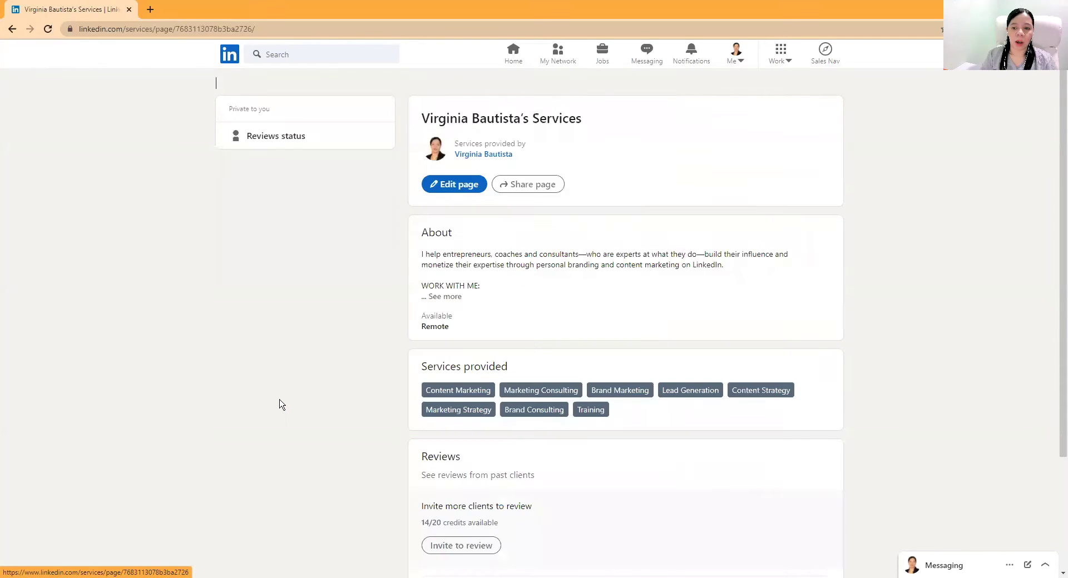
- Enter the services page editor and browse the Coaching & Mentoring service category
left_click(445, 184)
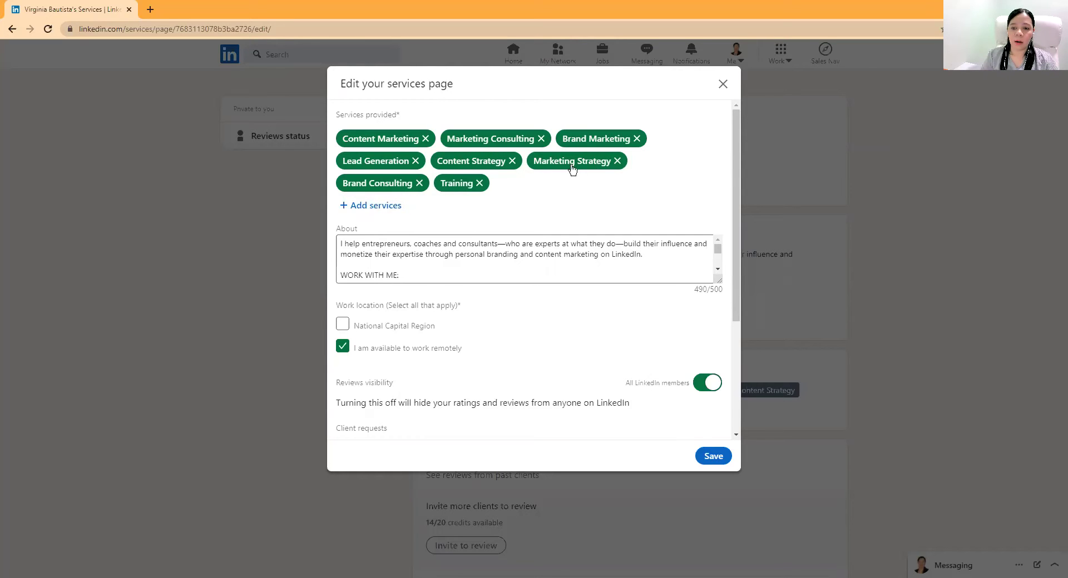
left_click(370, 205)
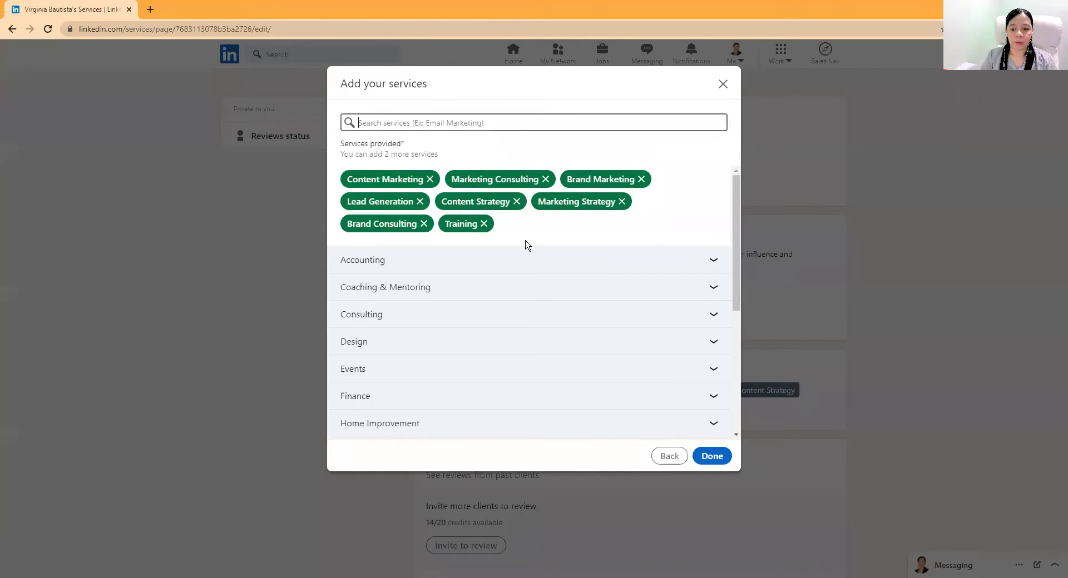
left_click(517, 294)
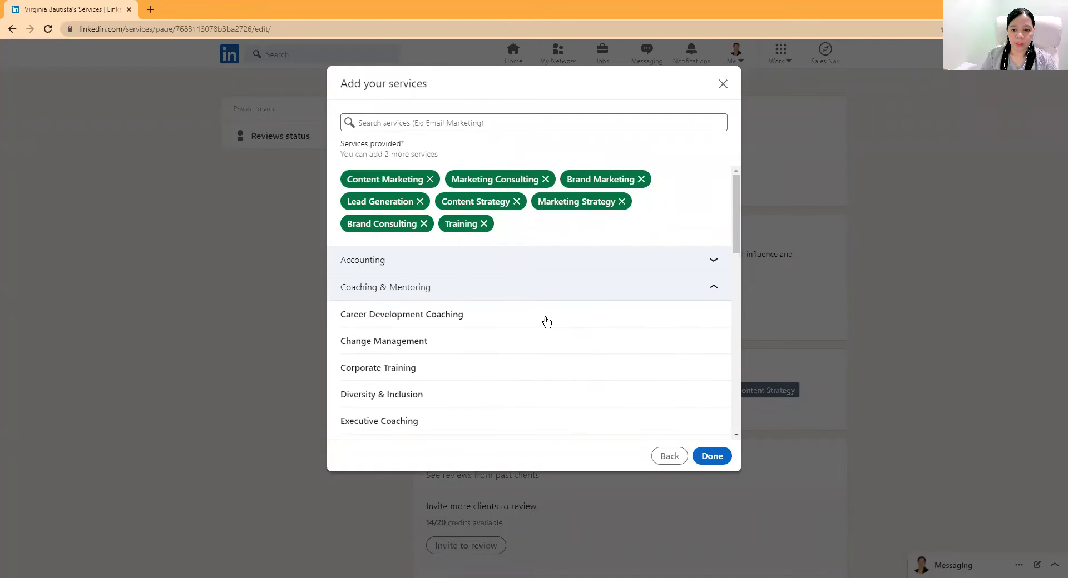
left_click(537, 289)
left_click(539, 289)
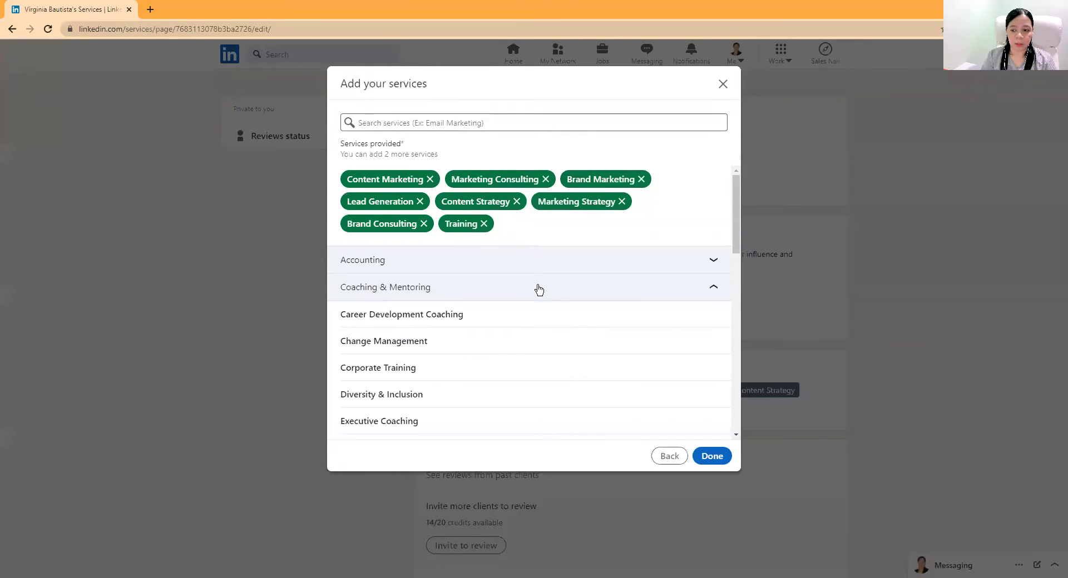
- Browse the Consulting category, then leave the catalogue keeping the same eight services
scroll(575, 278, "down", 2)
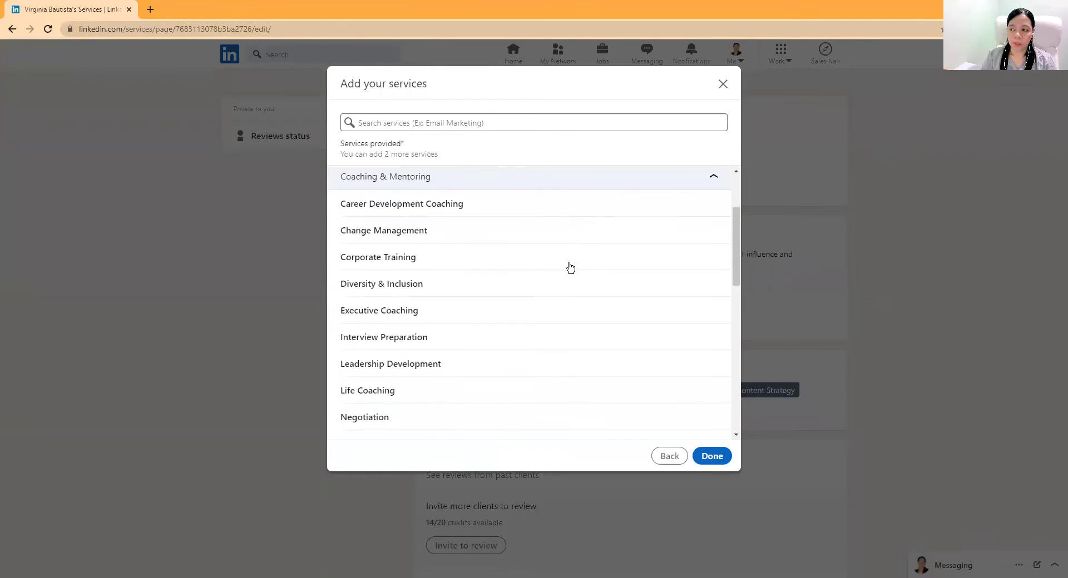
scroll(569, 204, "down", 1)
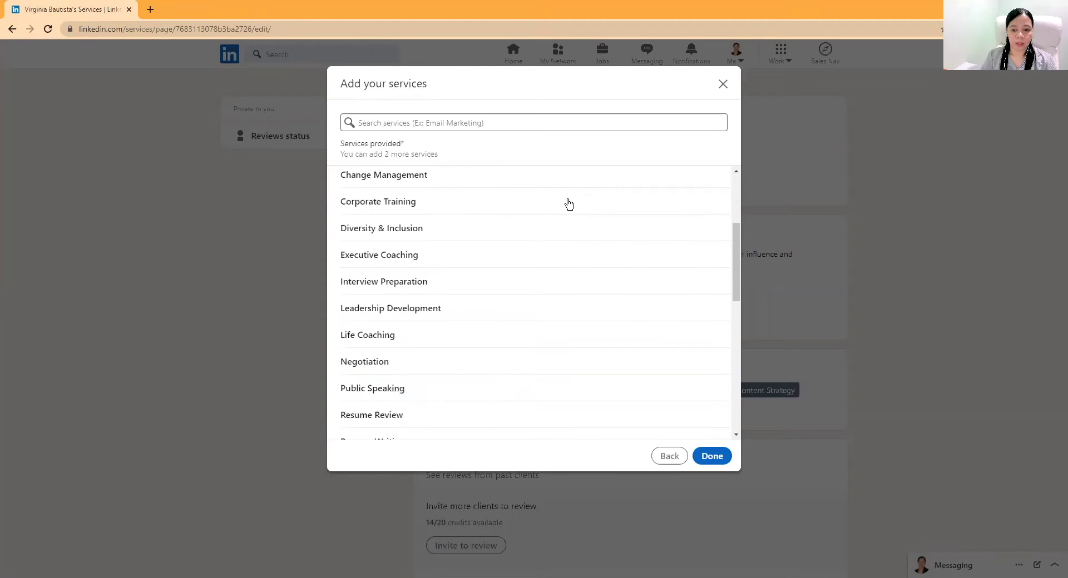
scroll(542, 300, "down", 2)
scroll(542, 300, "down", 2)
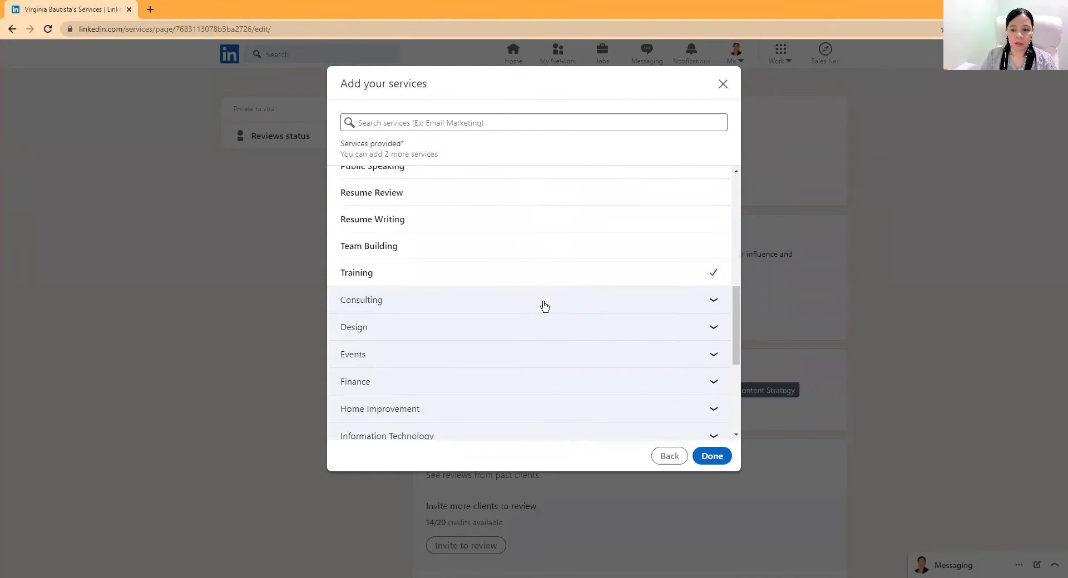
left_click(543, 301)
scroll(548, 289, "down", 2)
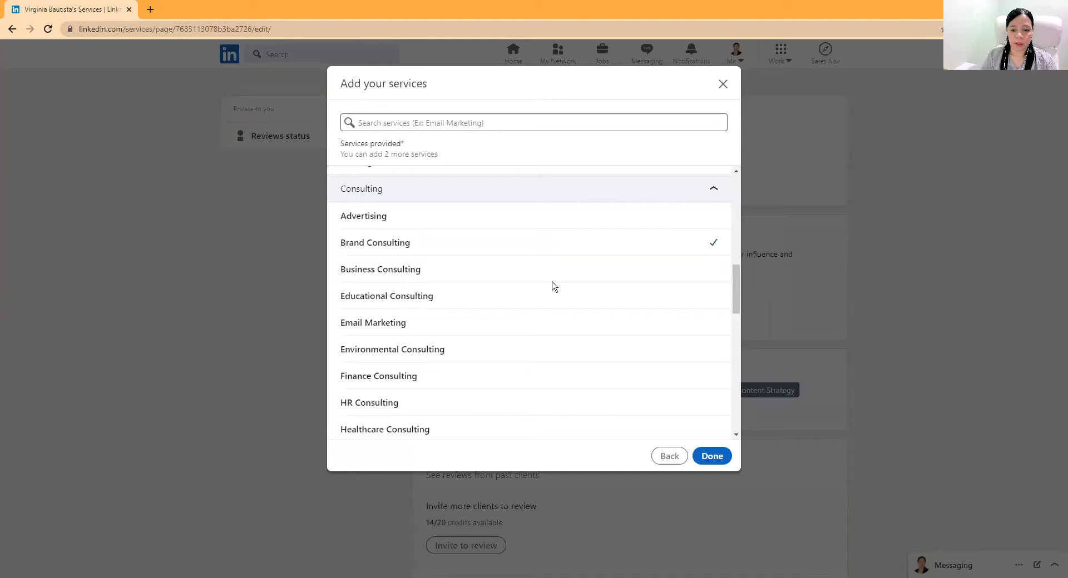
scroll(553, 287, "down", 1)
scroll(553, 286, "down", 1)
scroll(553, 286, "down", 1)
scroll(554, 286, "down", 2)
scroll(553, 286, "down", 1)
scroll(552, 286, "down", 4)
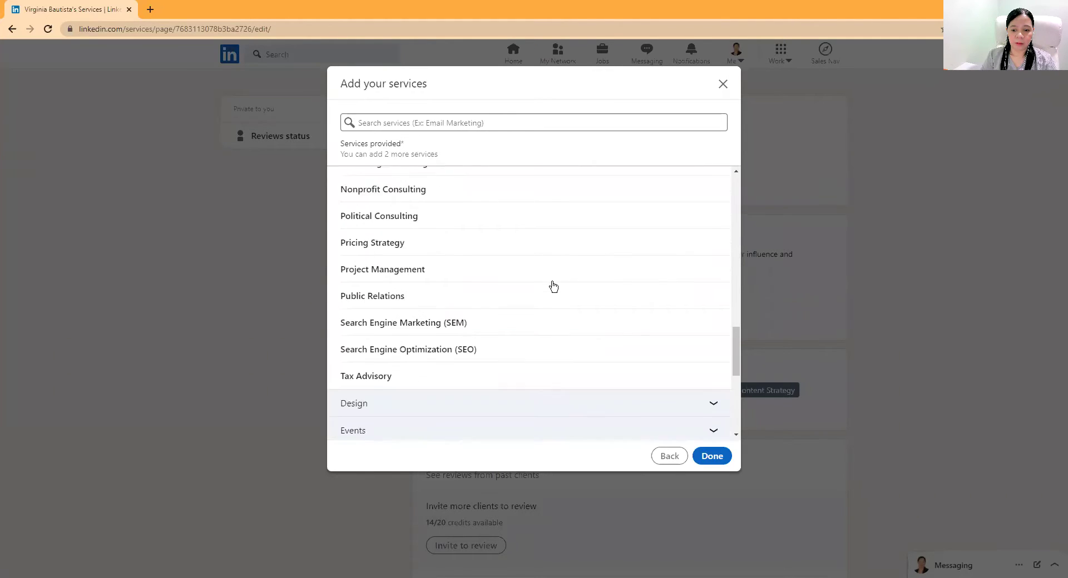
scroll(552, 286, "down", 1)
scroll(553, 278, "up", 5)
scroll(500, 234, "up", 2)
scroll(478, 222, "up", 2)
scroll(472, 223, "up", 1)
scroll(466, 239, "up", 2)
left_click(465, 243)
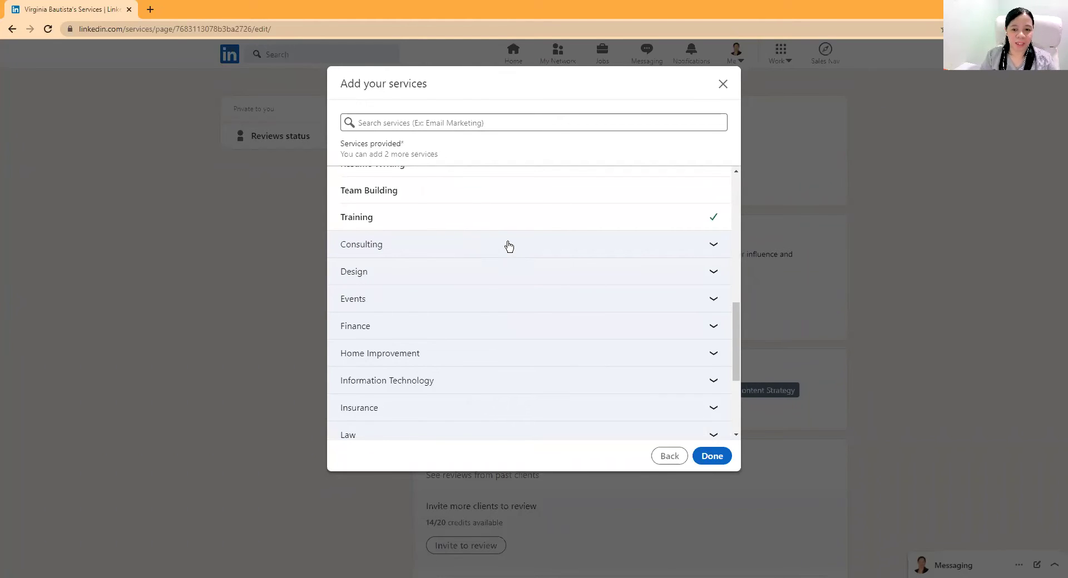
left_click(713, 463)
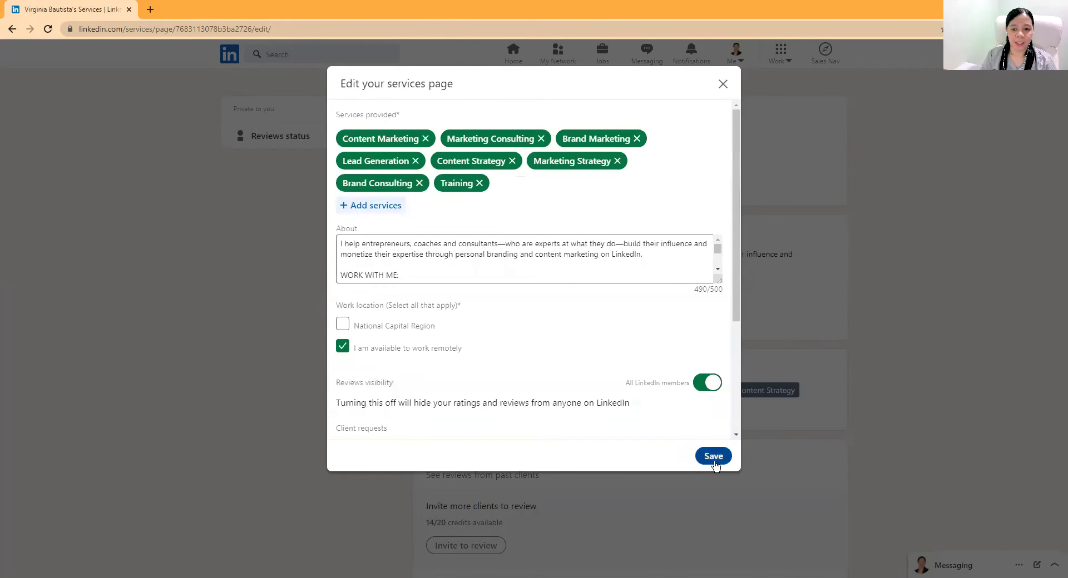
left_click(410, 255)
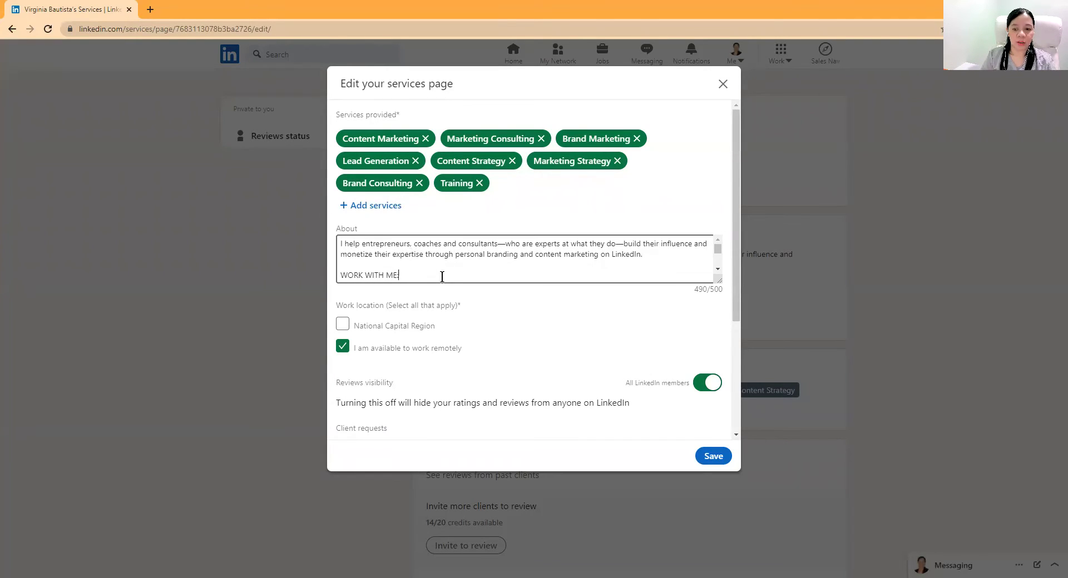
left_click(442, 275)
scroll(558, 309, "down", 1)
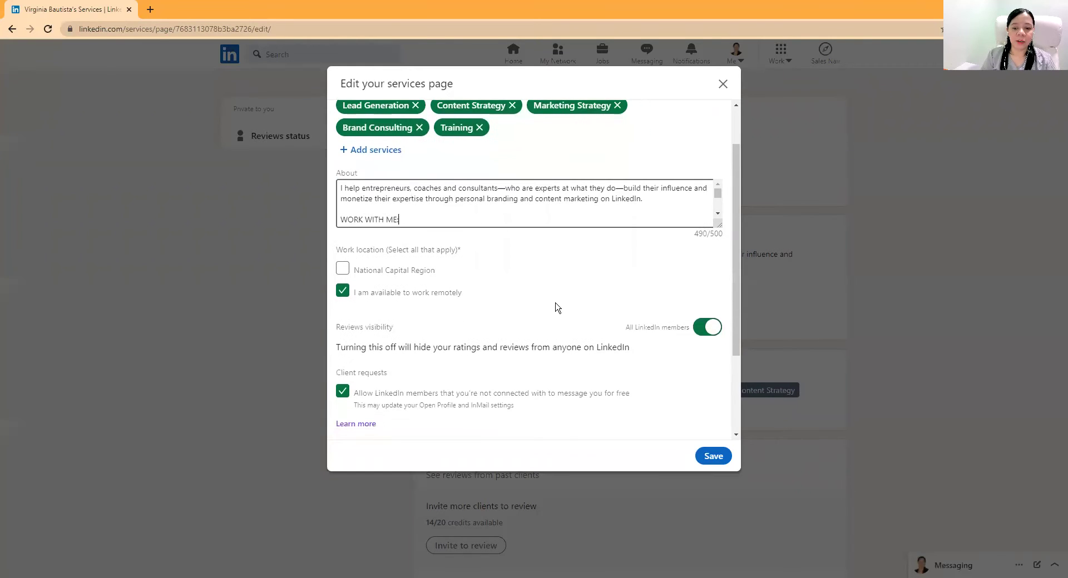
left_click(346, 273)
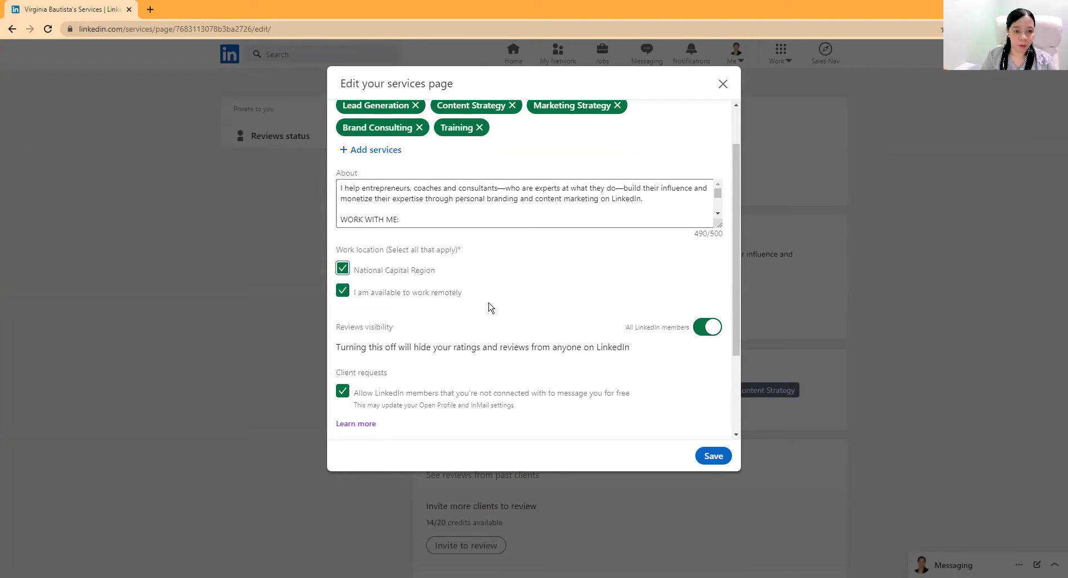
left_click(344, 269)
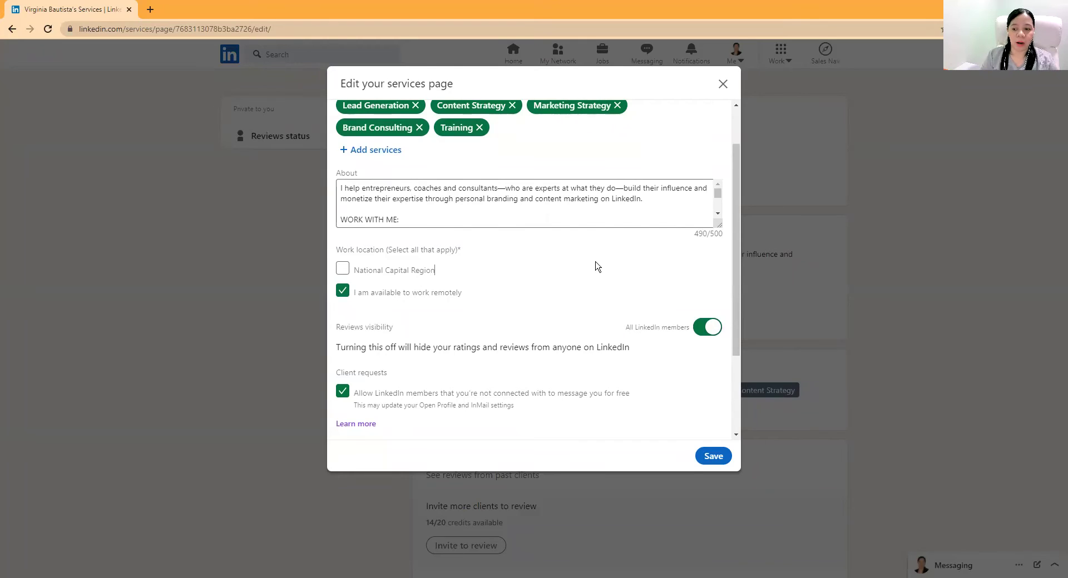
- Make reviews visible to all LinkedIn members, toggle free messaging, and save the services page
scroll(595, 264, "down", 1)
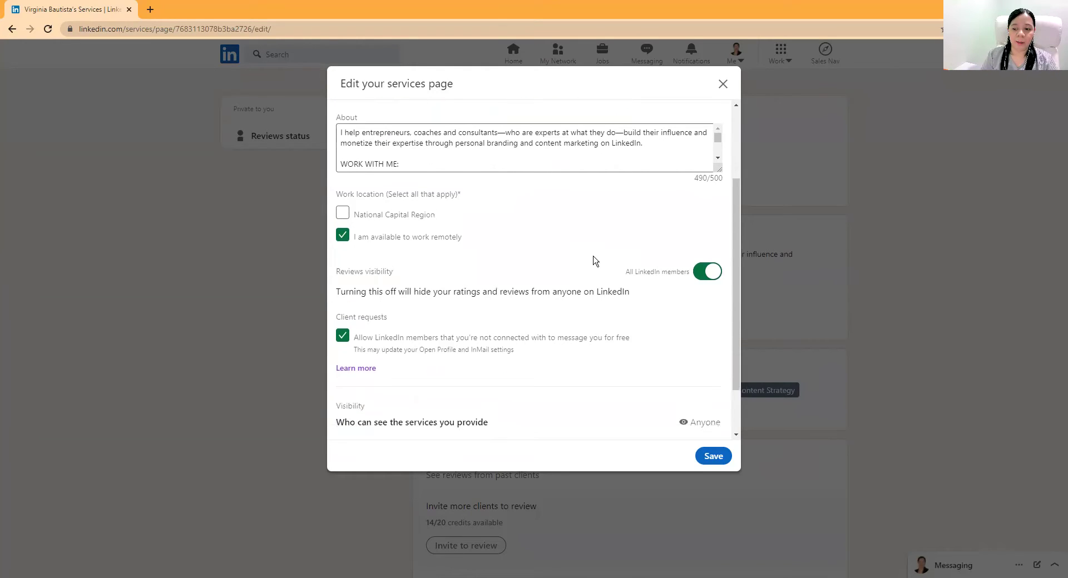
left_click(698, 277)
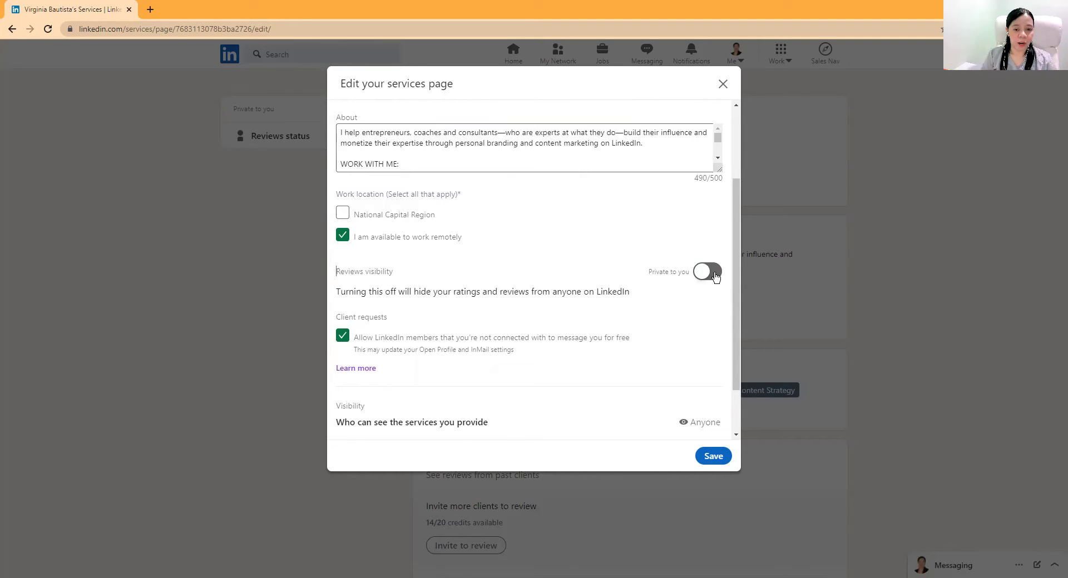
left_click(715, 278)
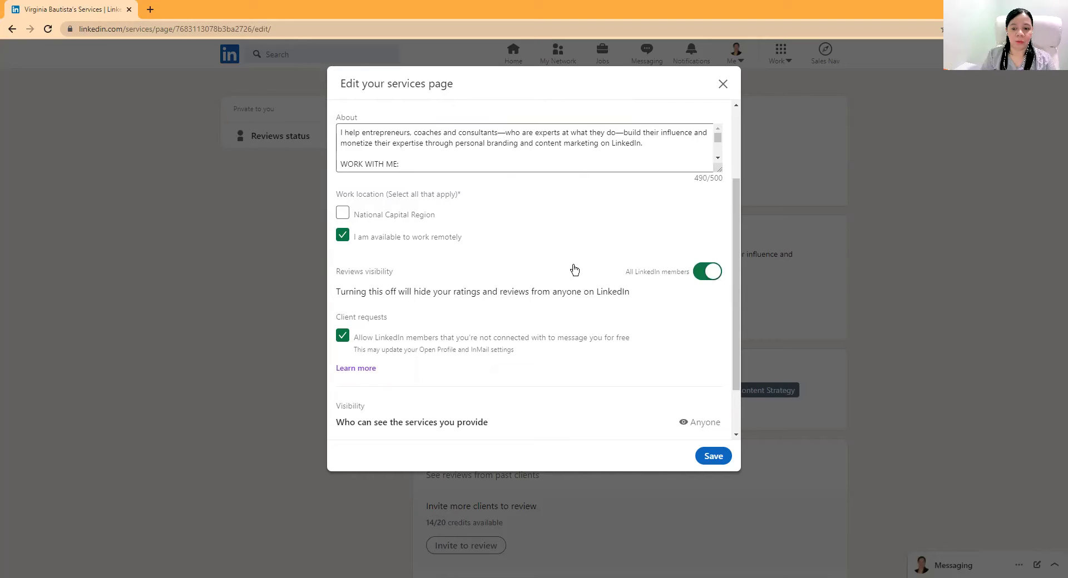
scroll(561, 261, "down", 2)
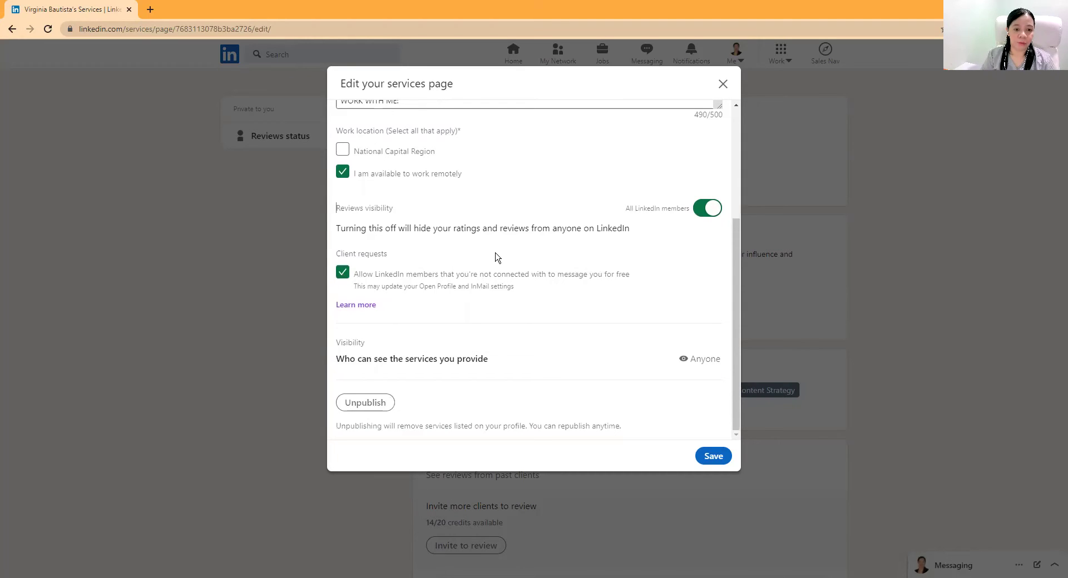
left_click(340, 274)
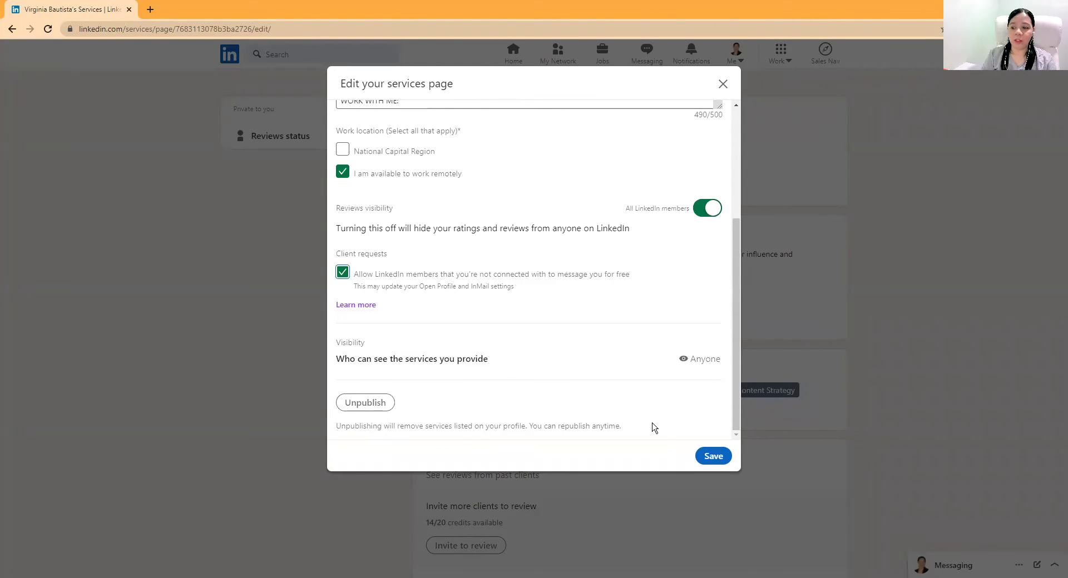
left_click(709, 456)
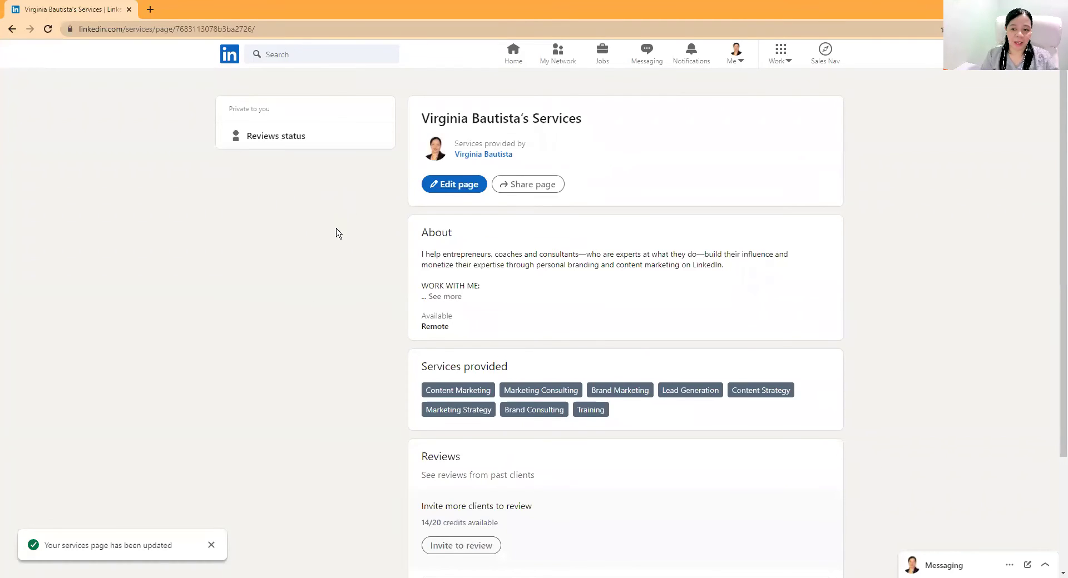
- Expand the full About text, then scroll down to the Reviews section
left_click(446, 297)
scroll(350, 301, "down", 2)
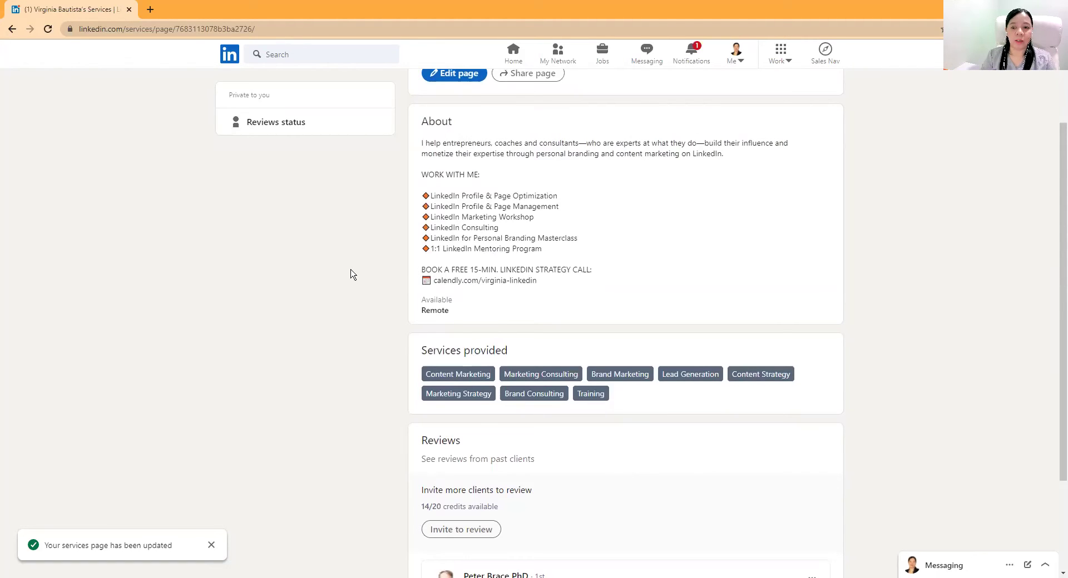
scroll(351, 265, "up", 1)
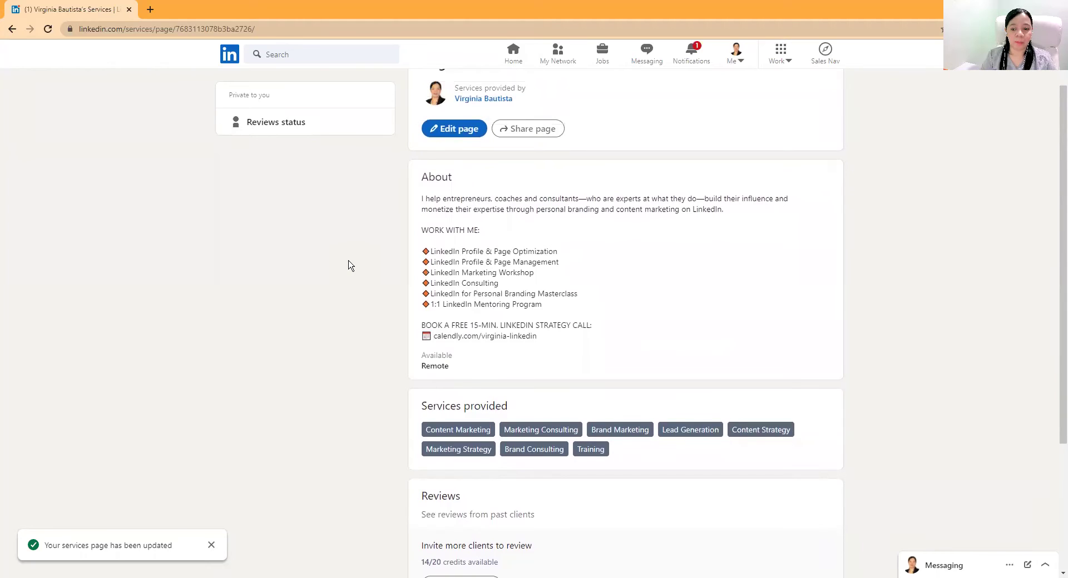
scroll(350, 265, "down", 1)
scroll(350, 265, "down", 2)
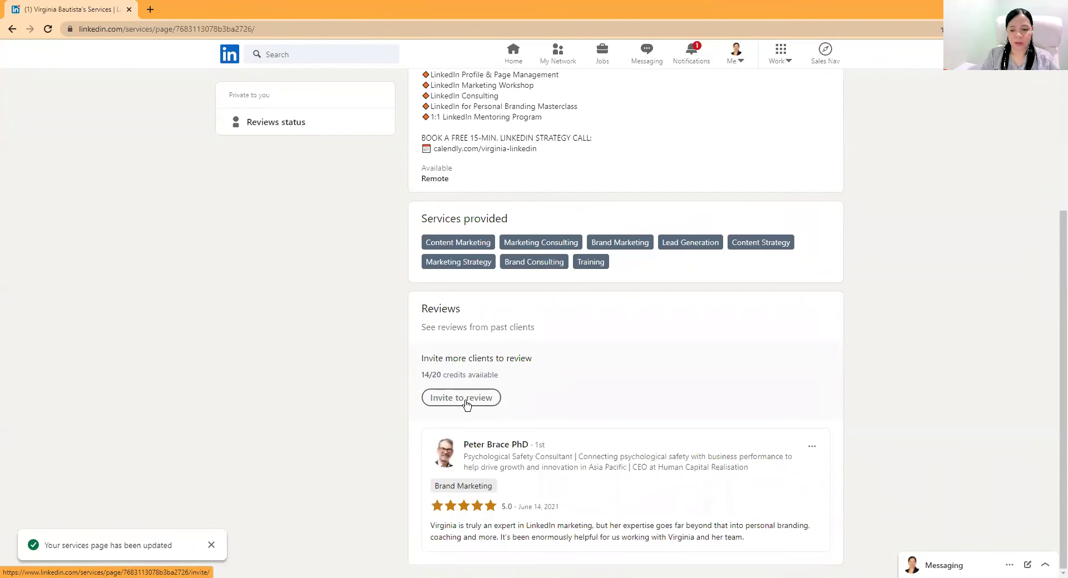
- Highlight the 14/20 invite credits figure, then scroll back to the top
double_click(433, 374)
left_click(374, 364)
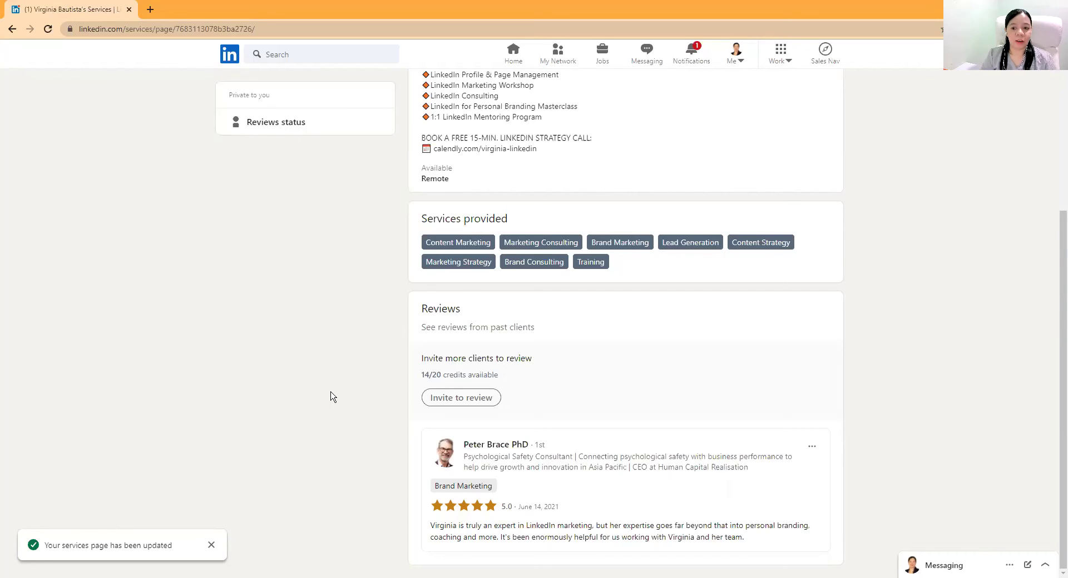
scroll(331, 396, "up", 2)
scroll(330, 392, "up", 2)
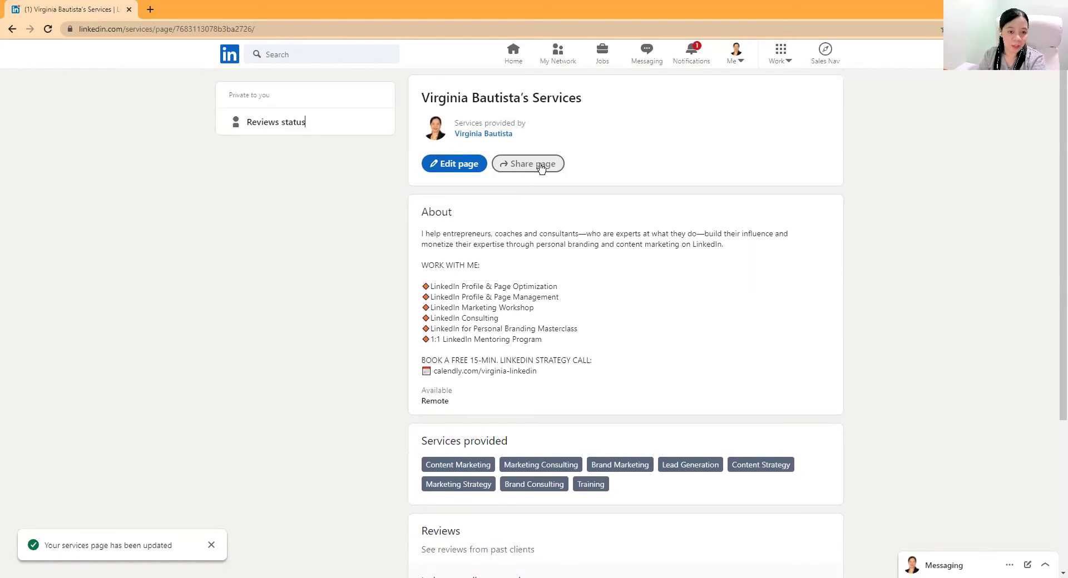
scroll(309, 245, "down", 3)
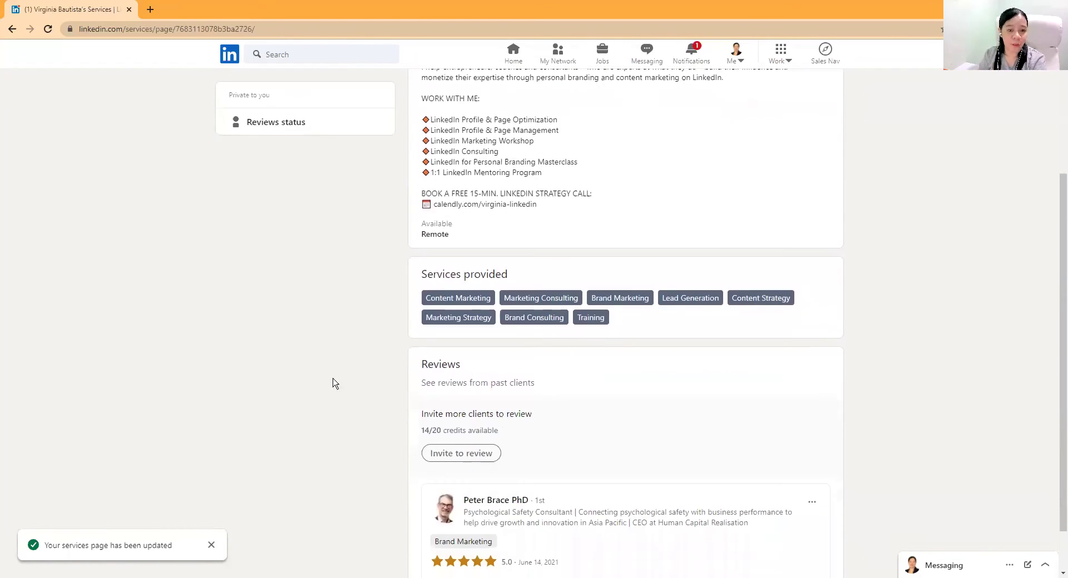
scroll(334, 374, "up", 3)
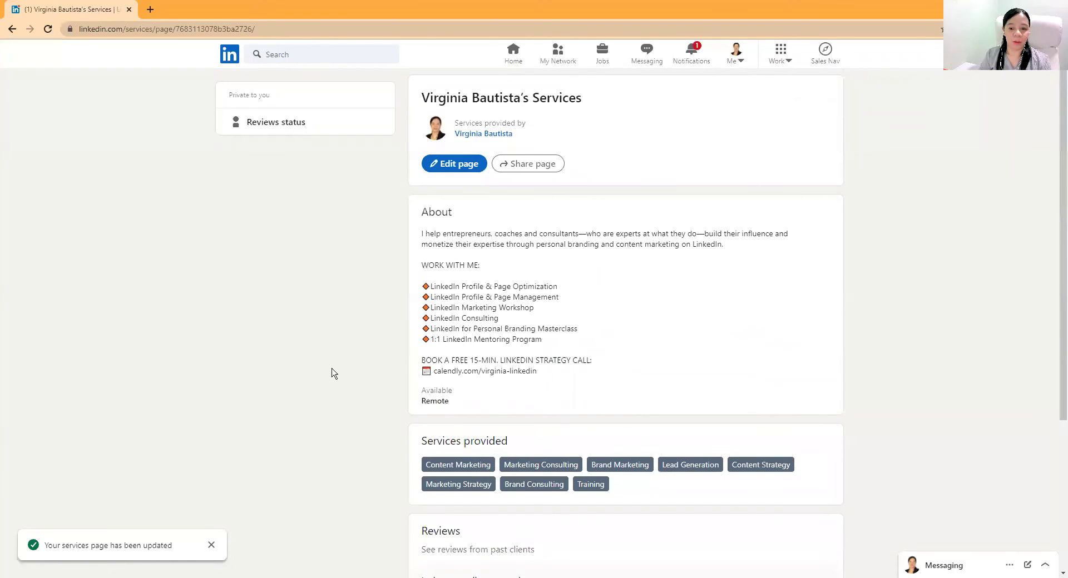
left_click(536, 164)
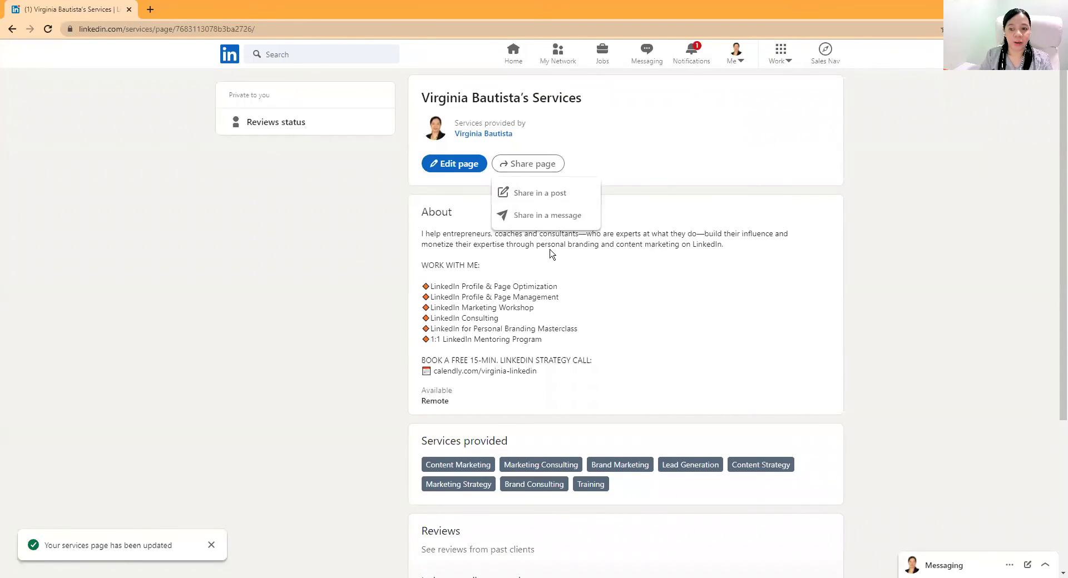
left_click(554, 194)
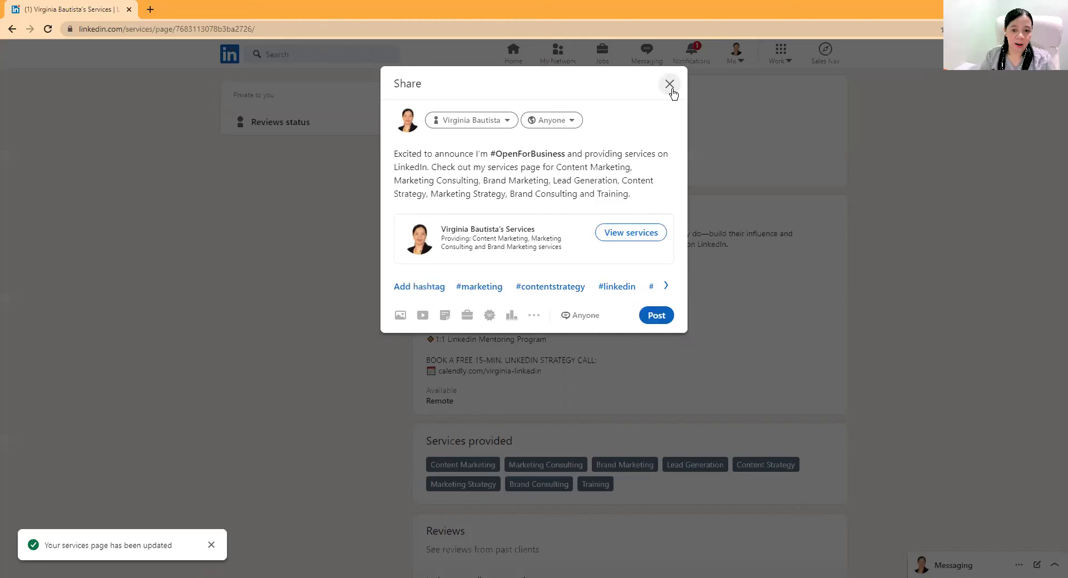
left_click(669, 85)
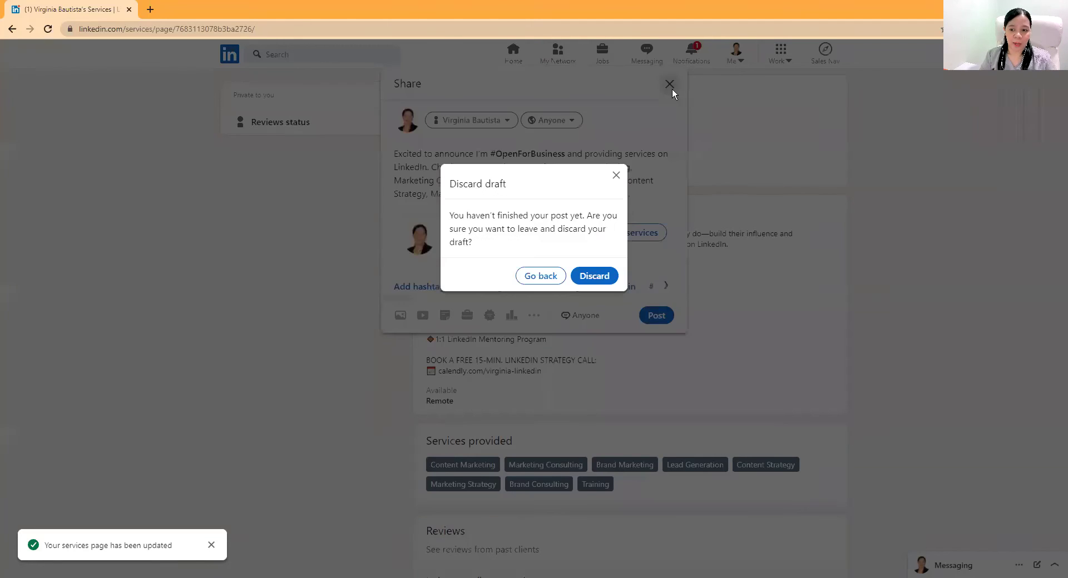
left_click(616, 175)
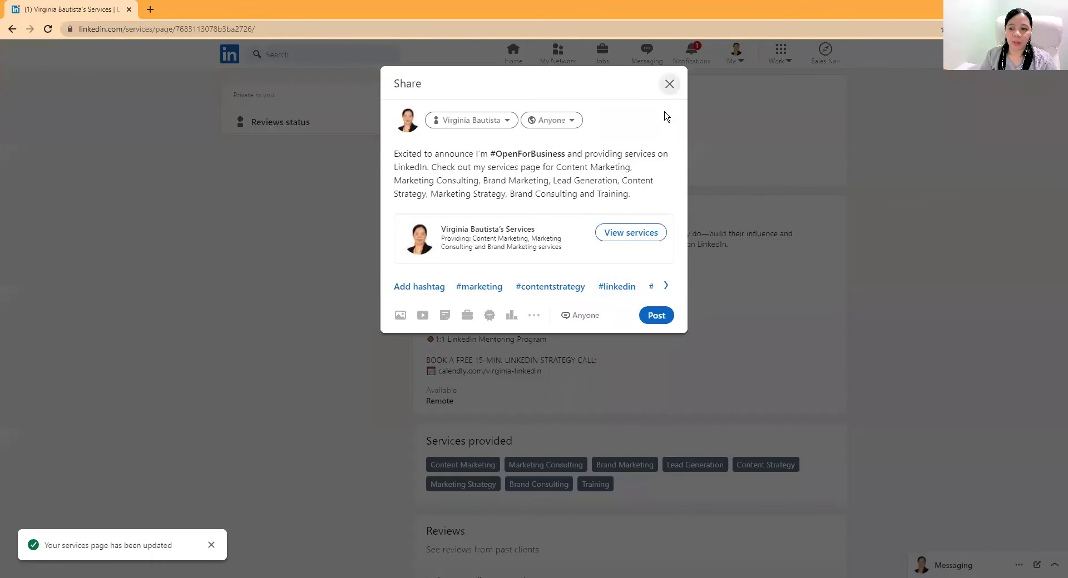
left_click(670, 84)
left_click(595, 277)
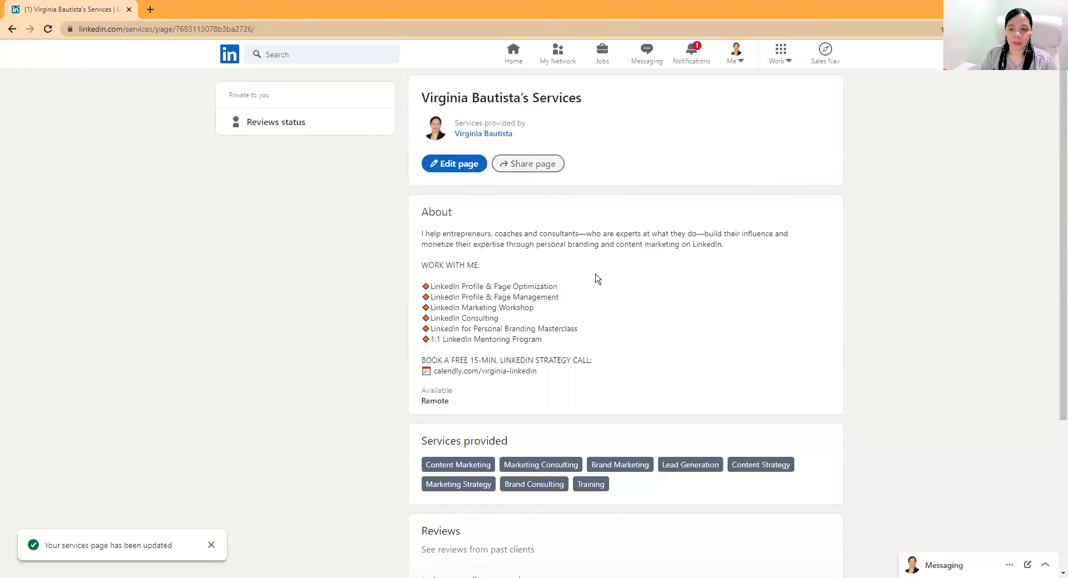
left_click(548, 164)
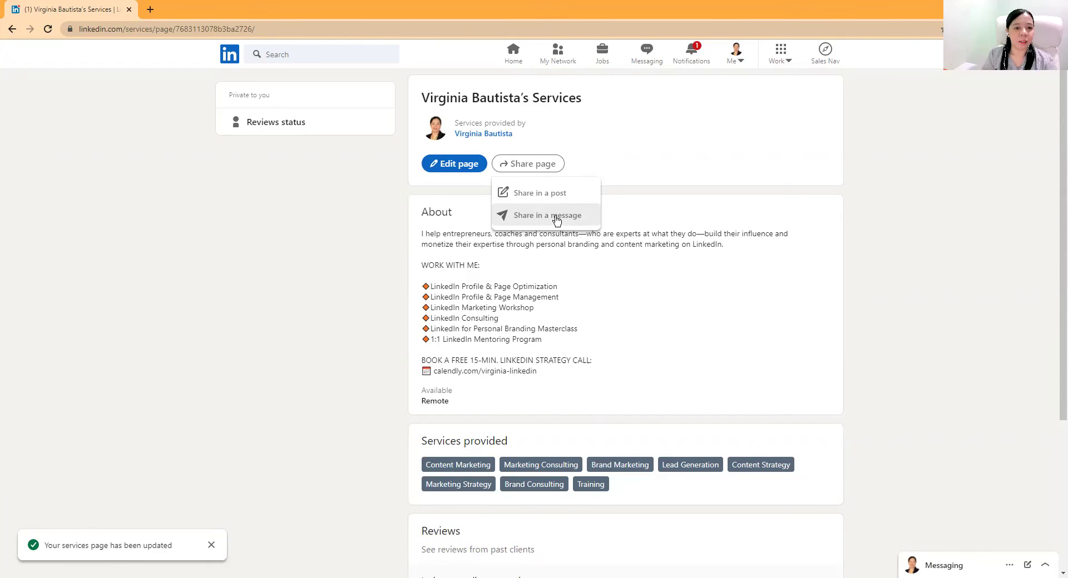
left_click(327, 310)
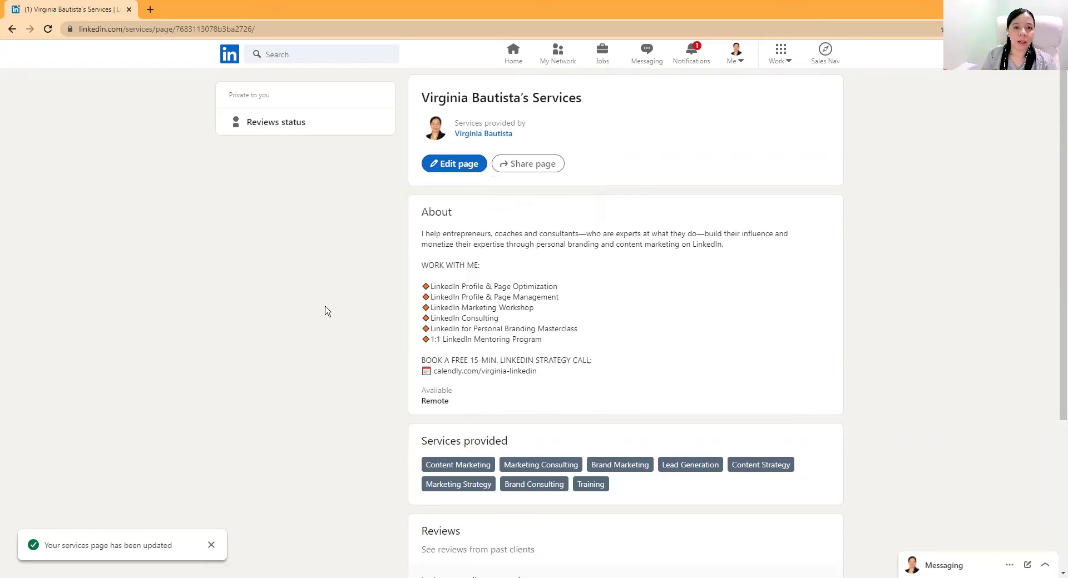